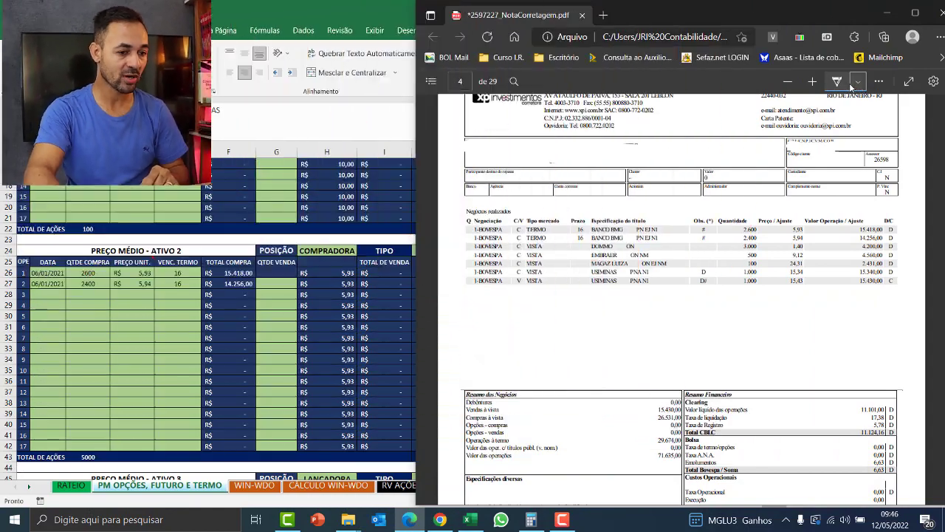
# Step: Circle the two BANCO BMG TERMO trades and their Prazo values in red ink on the brokerage note
pyautogui.click(858, 83)
pyautogui.moveTo(814, 314); pyautogui.dragTo(738, 314)
pyautogui.click(750, 153)
pyautogui.click(647, 272)
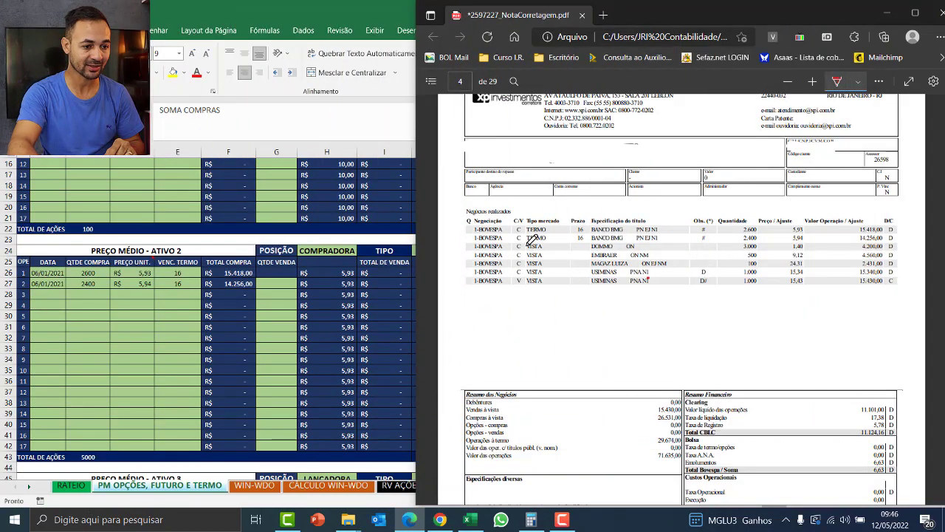
pyautogui.moveTo(526, 241)
pyautogui.mouseDown()
pyautogui.moveTo(833, 229)
pyautogui.moveTo(638, 214)
pyautogui.moveTo(513, 224)
pyautogui.moveTo(516, 245)
pyautogui.mouseUp()
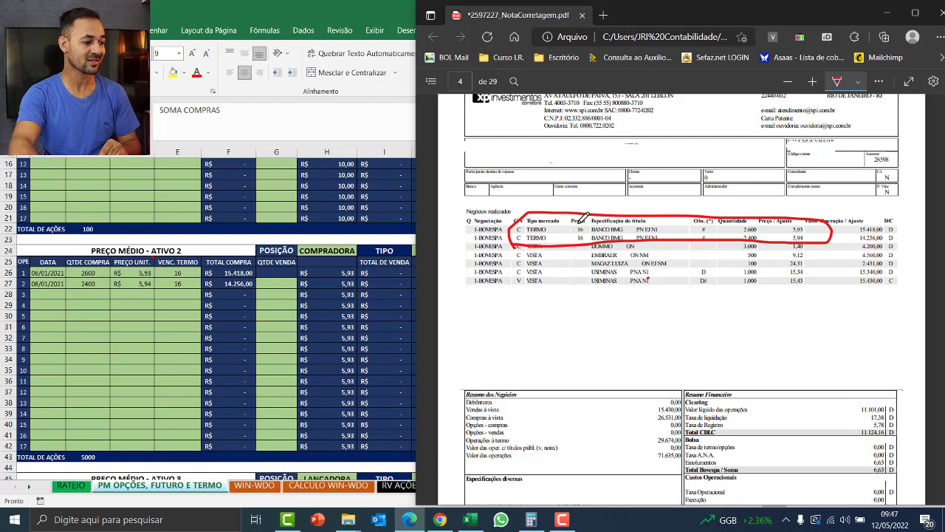
pyautogui.moveTo(583, 215)
pyautogui.mouseDown()
pyautogui.moveTo(572, 225)
pyautogui.moveTo(591, 245)
pyautogui.moveTo(584, 213)
pyautogui.moveTo(602, 235)
pyautogui.mouseUp()
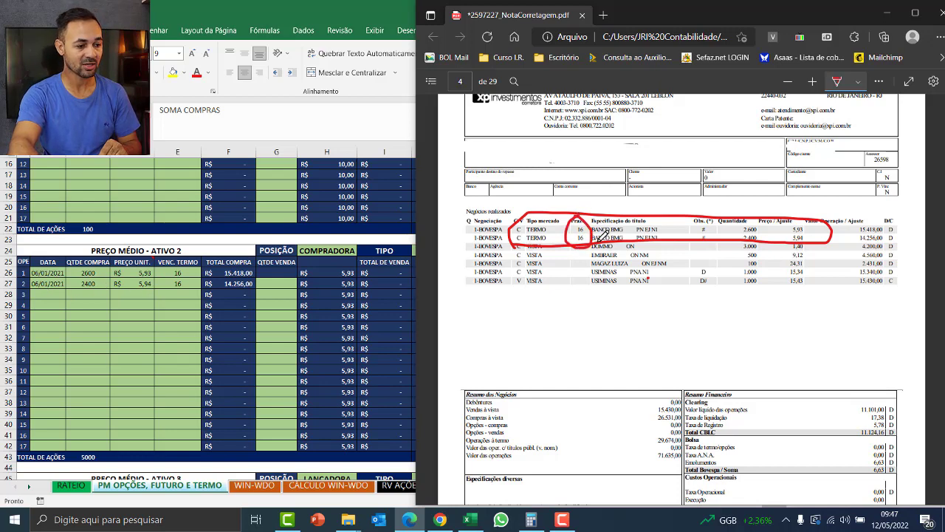
# Step: Switch to the Excel workbook and check the type, ticker and first term expiry date of Ativo 2
pyautogui.hotkey('alt', 'Tab')
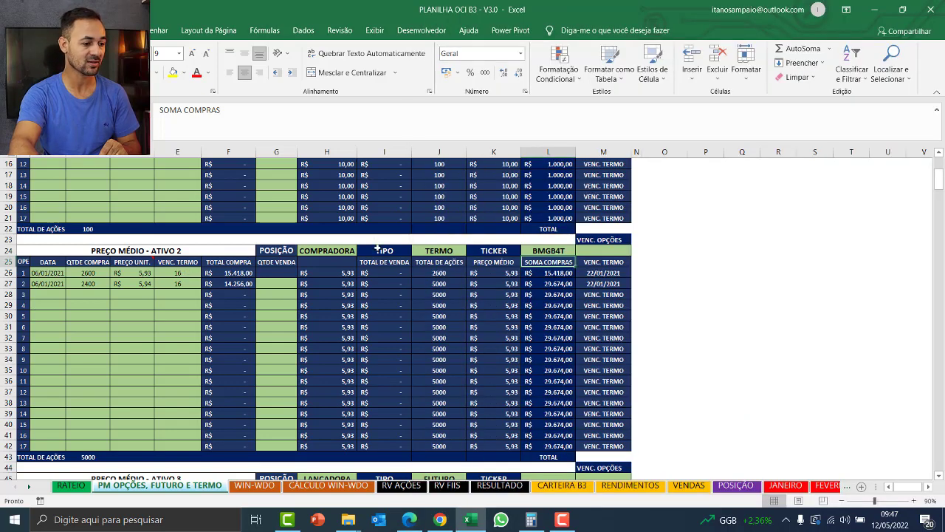
pyautogui.click(443, 250)
pyautogui.click(562, 251)
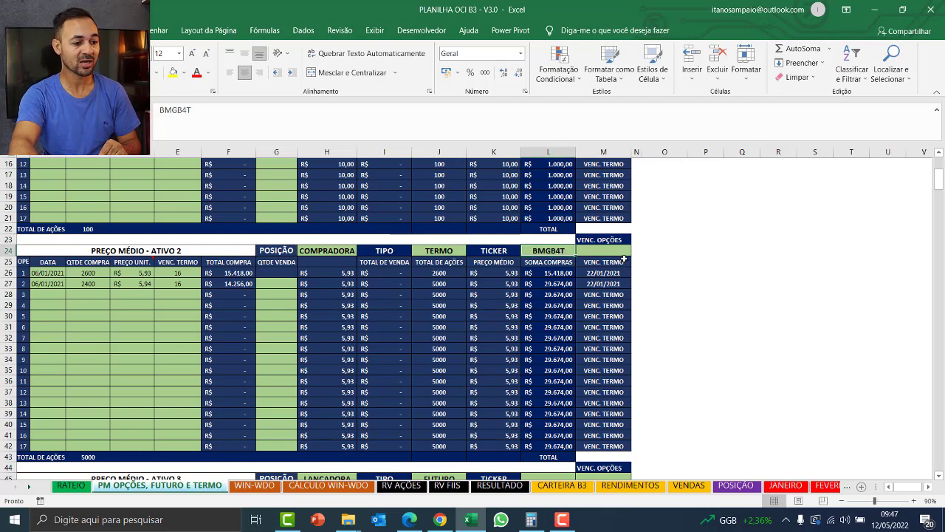
pyautogui.click(601, 272)
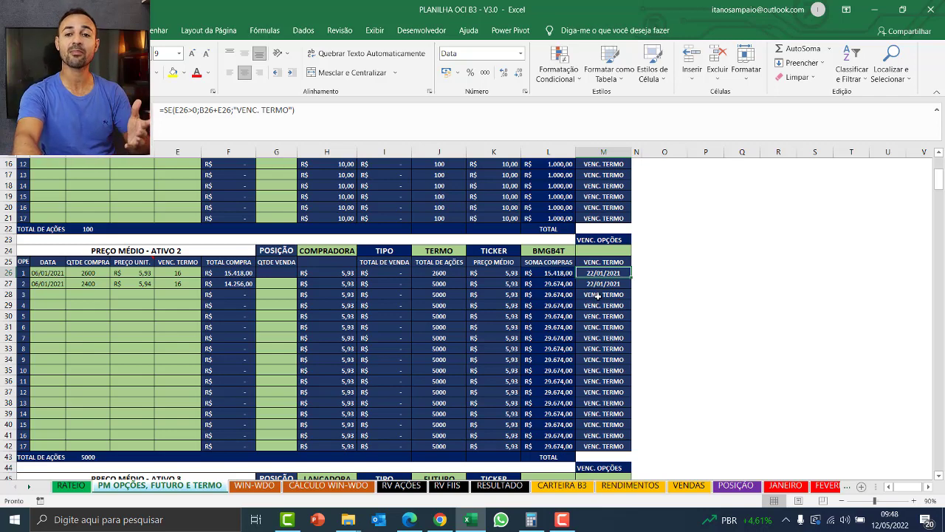
# Step: Set the position of Ativo 3 to COMPRADORA and view its available types
pyautogui.scroll(-4, 232, 380)
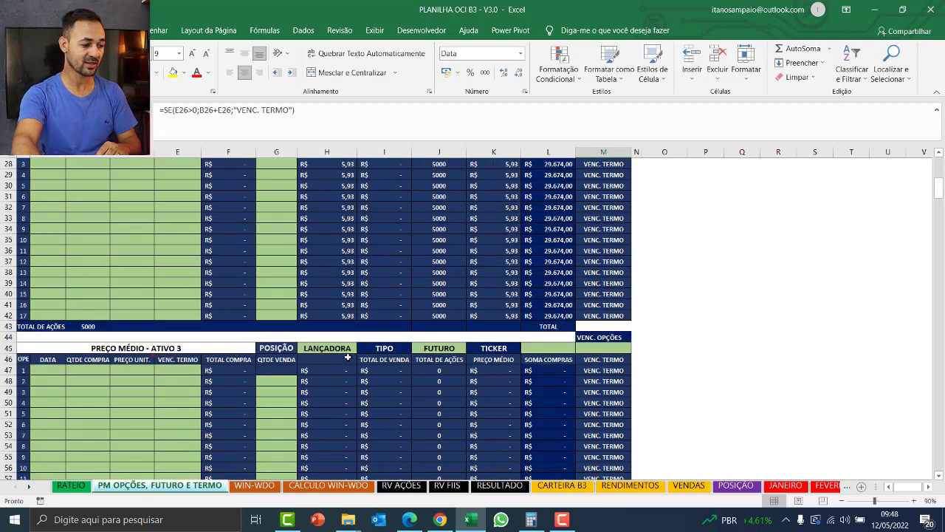
pyautogui.click(344, 350)
pyautogui.click(362, 348)
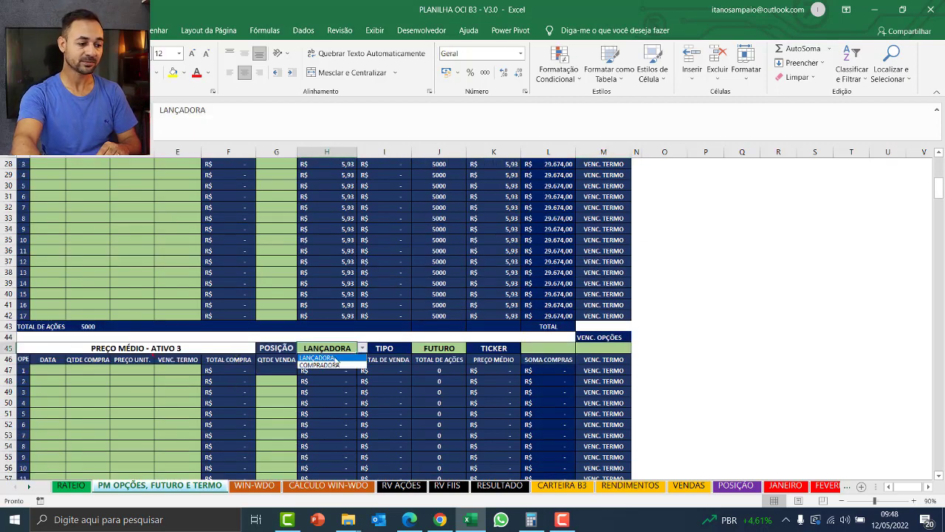
pyautogui.click(337, 364)
pyautogui.click(445, 356)
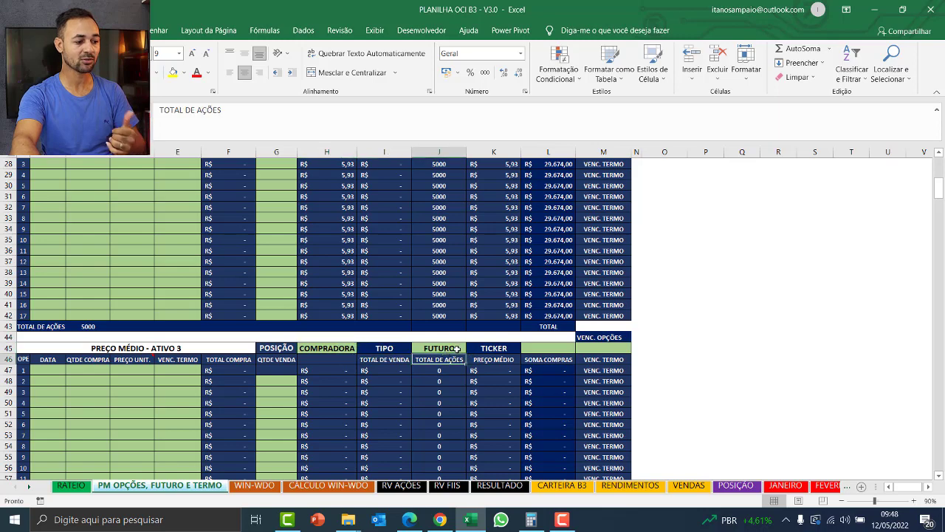
pyautogui.click(457, 348)
pyautogui.click(470, 347)
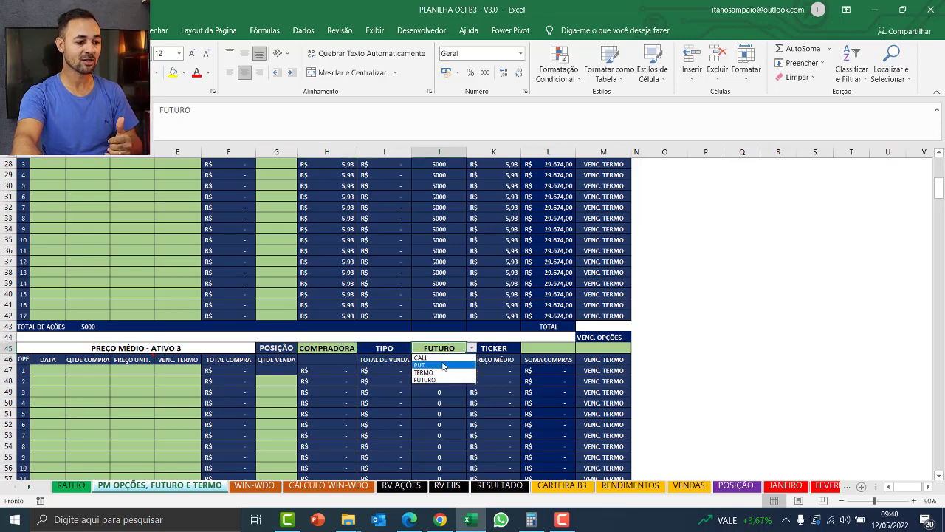
# Step: Set the position of Ativo 3 back to LANÇADORA
pyautogui.click(338, 345)
pyautogui.click(347, 347)
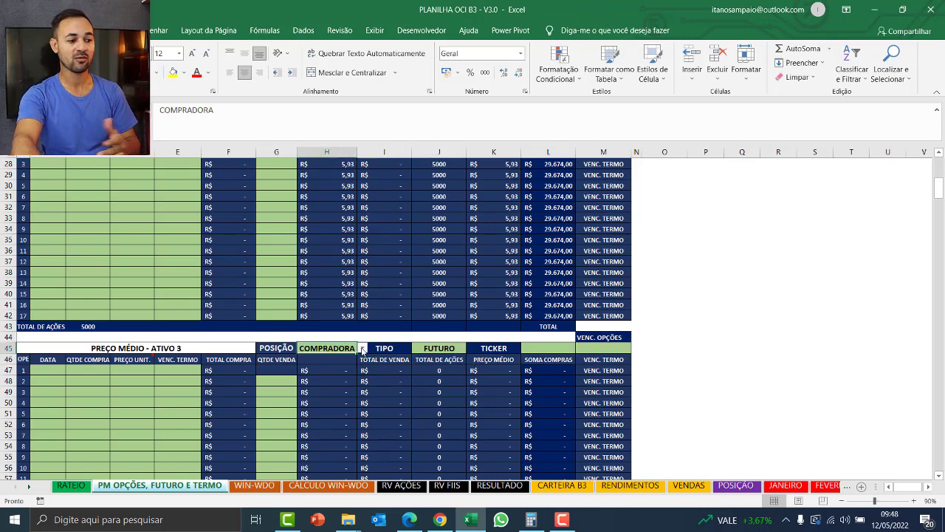
pyautogui.click(362, 348)
pyautogui.click(328, 358)
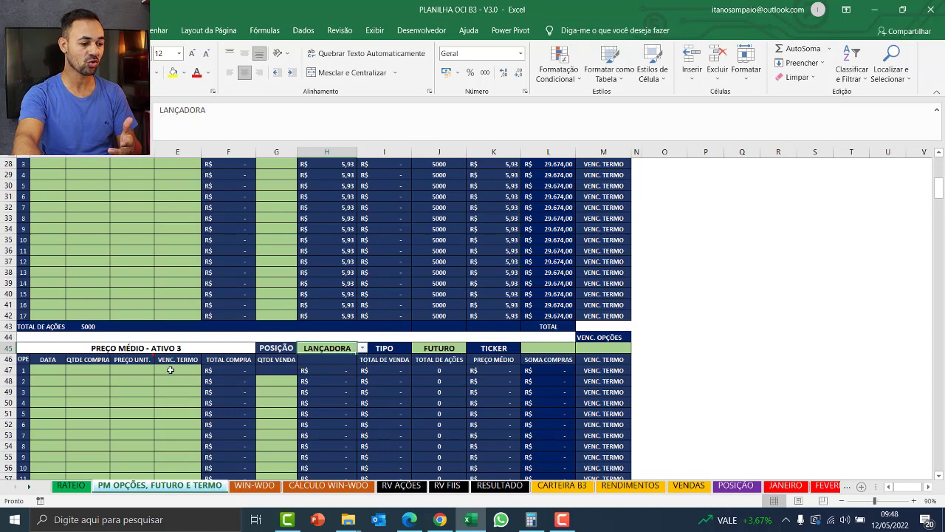
# Step: Enter a purchase quantity of 1000 and a unit price of 0,20 in the first operation of Ativo 3
pyautogui.click(87, 370)
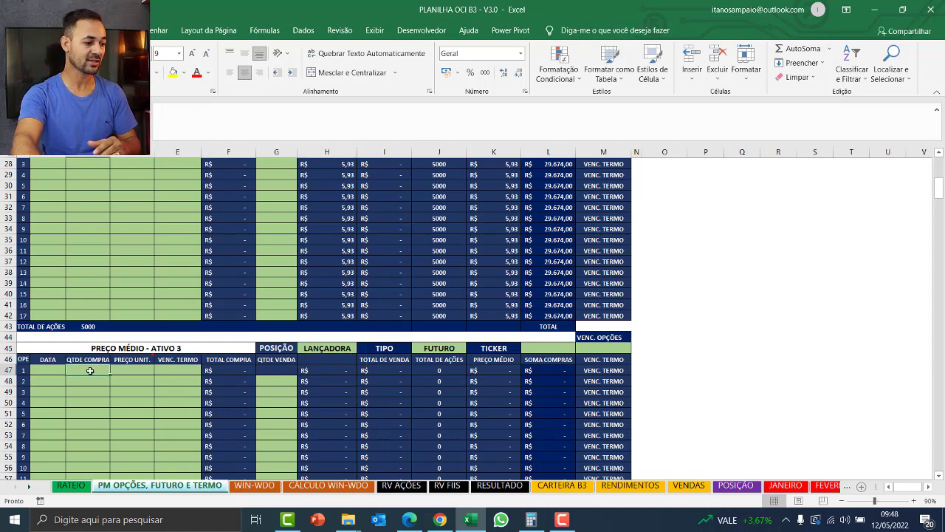
pyautogui.write('1000')
pyautogui.press('Tab')
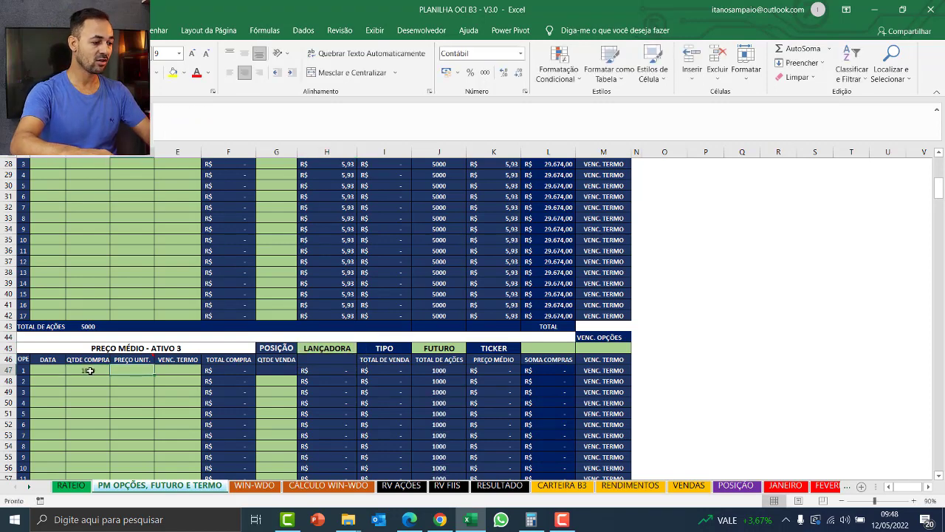
pyautogui.write('0,20')
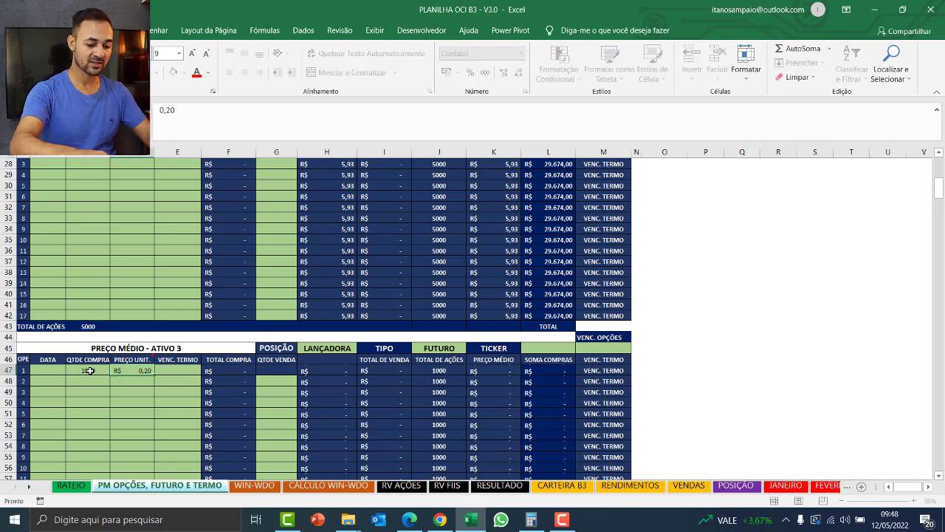
pyautogui.press('Tab')
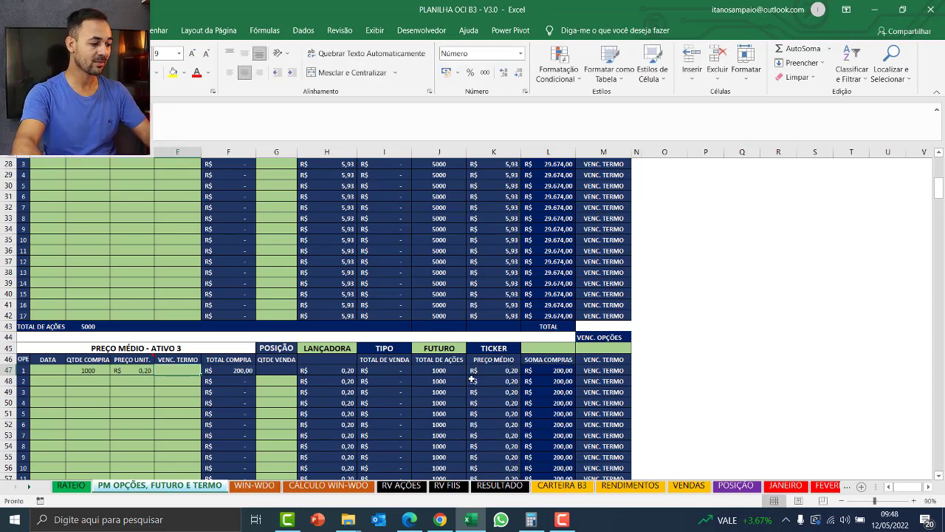
# Step: Enter ITSAG102 as the ticker of Ativo 3
pyautogui.click(559, 348)
pyautogui.write('ITSA4T')
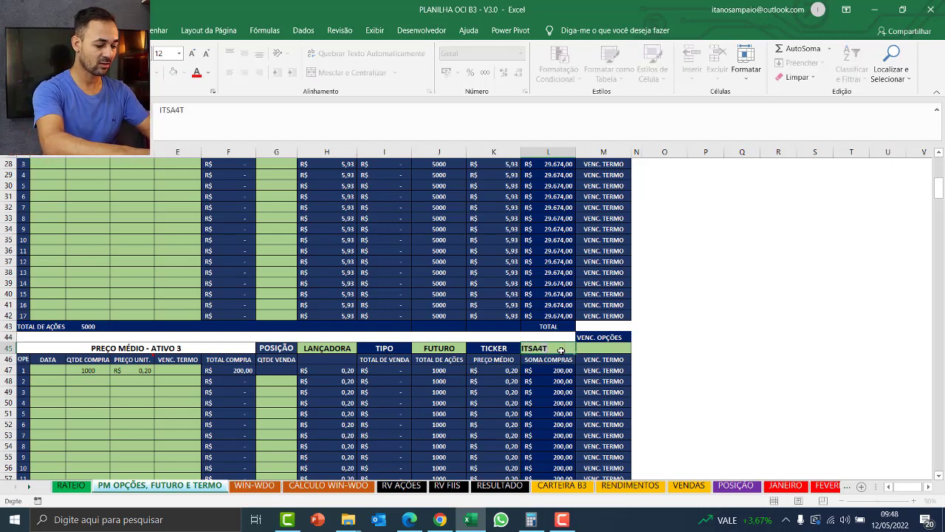
pyautogui.press('BackSpace')
pyautogui.press('BackSpace')
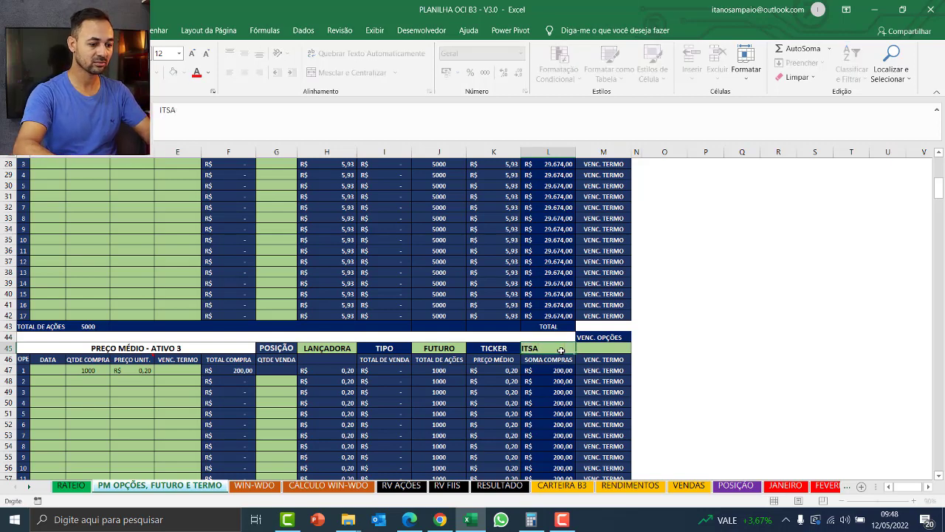
pyautogui.write('G')
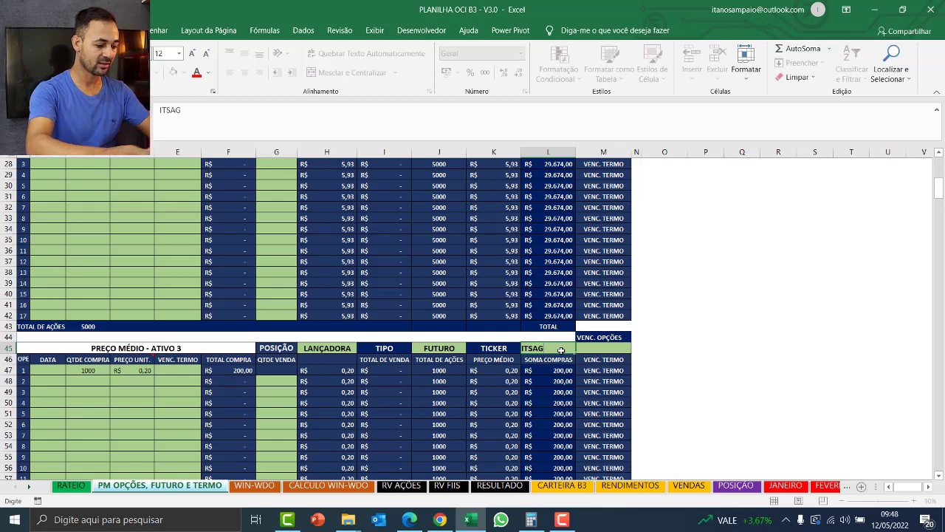
pyautogui.write('103')
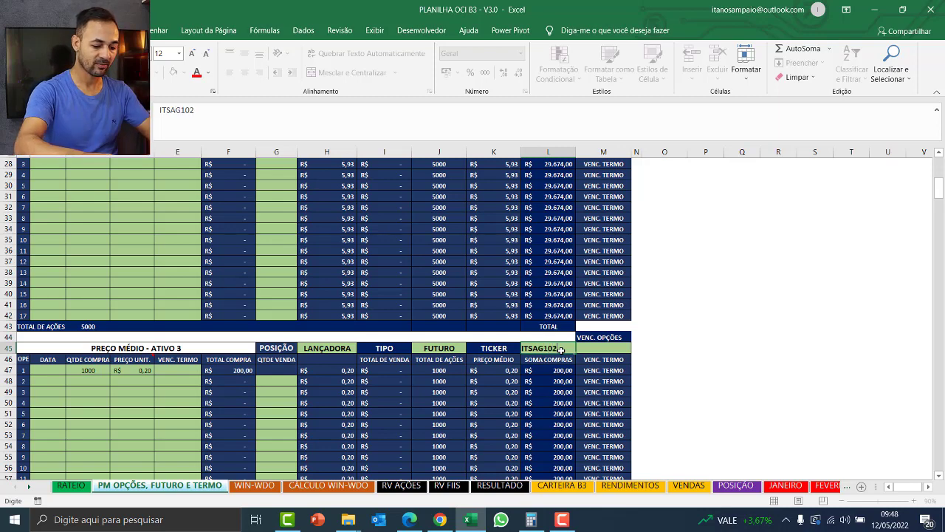
pyautogui.press('Tab')
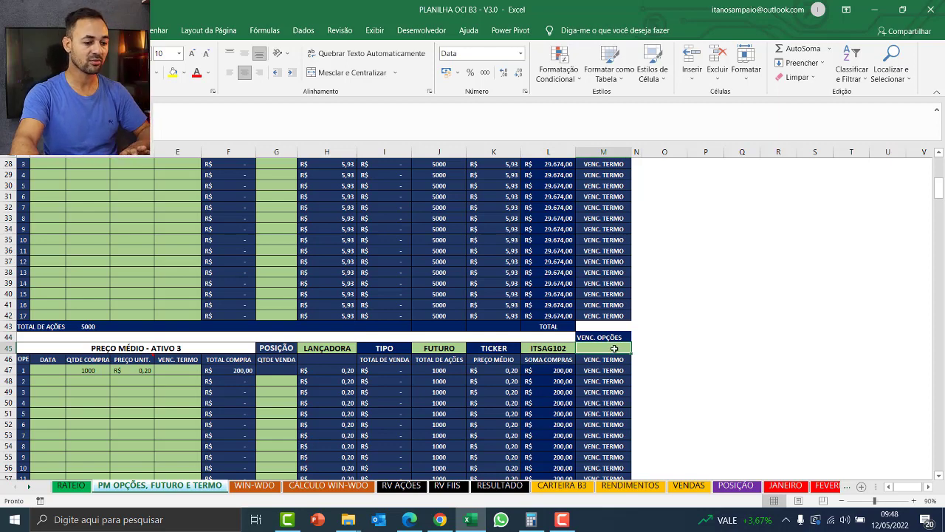
# Step: Set the options expiry date of Ativo 3 to 10/05/2021
pyautogui.write('10')
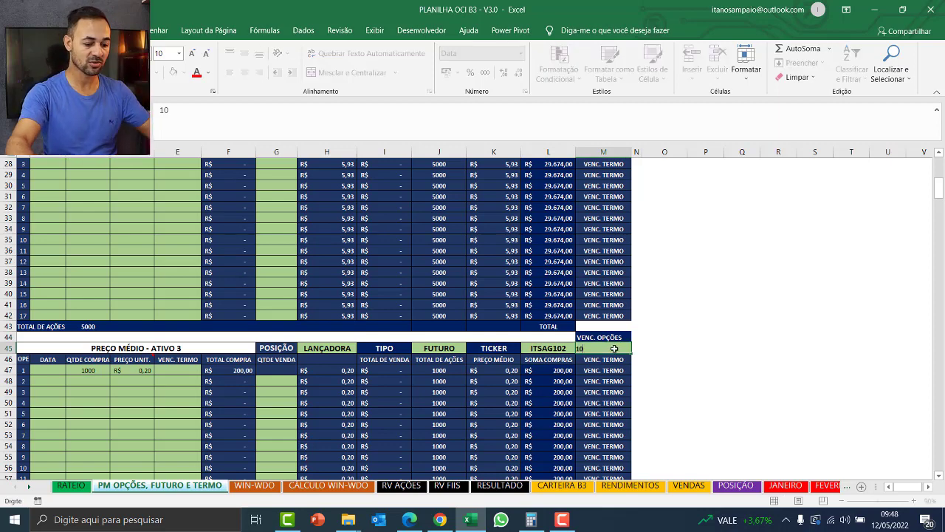
pyautogui.write('/05/2022')
pyautogui.press('Return')
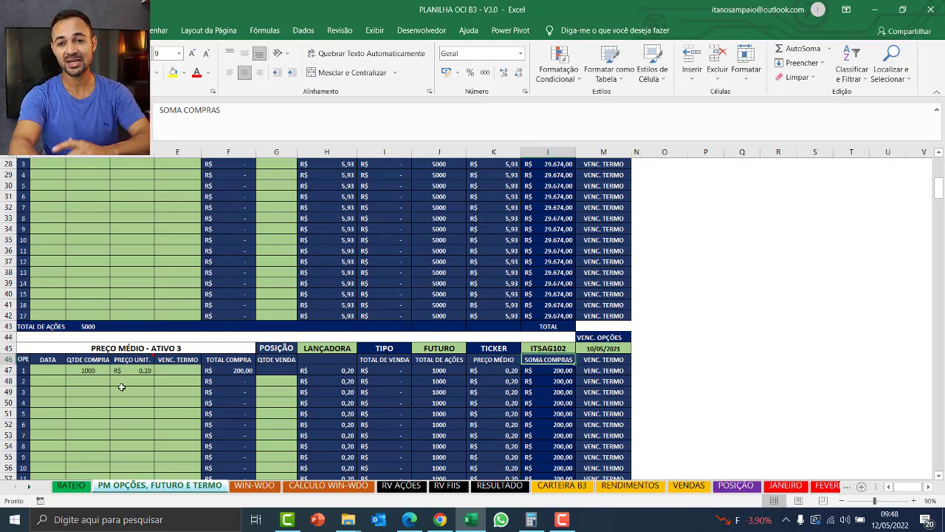
# Step: Change the position of Ativo 3 to COMPRADORA
pyautogui.click(322, 350)
pyautogui.click(362, 349)
pyautogui.click(332, 365)
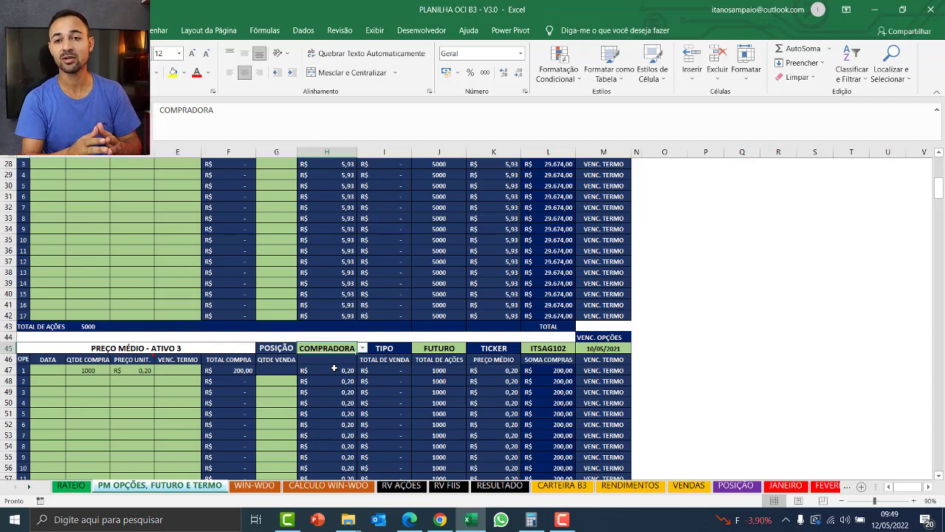
pyautogui.scroll(-7, 131, 379)
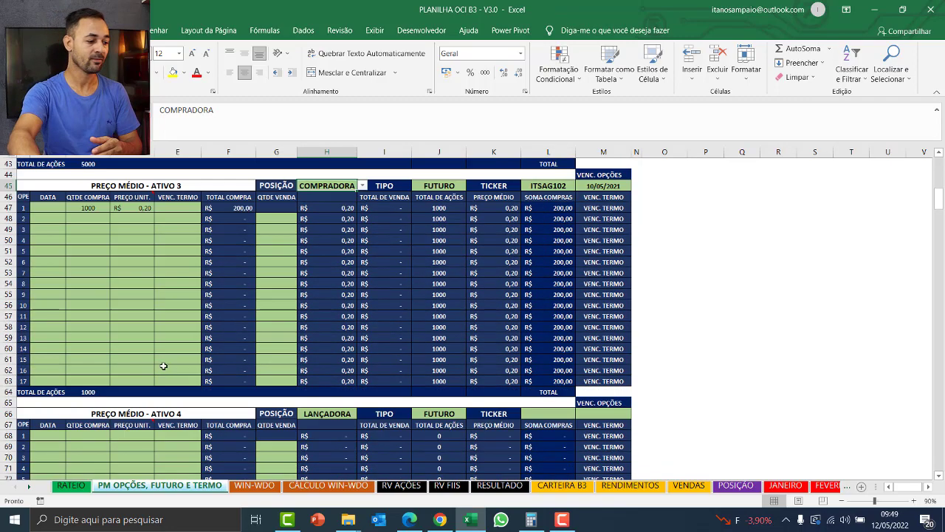
pyautogui.click(436, 346)
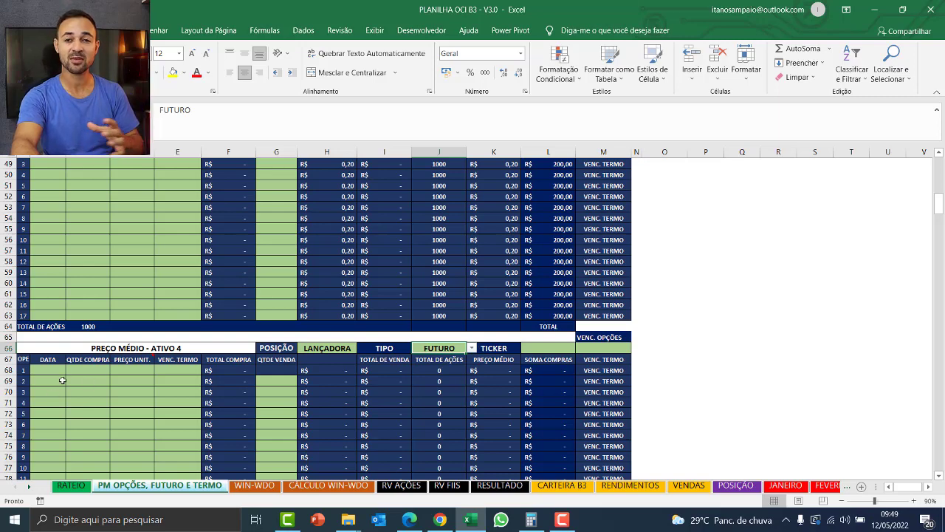
pyautogui.click(91, 371)
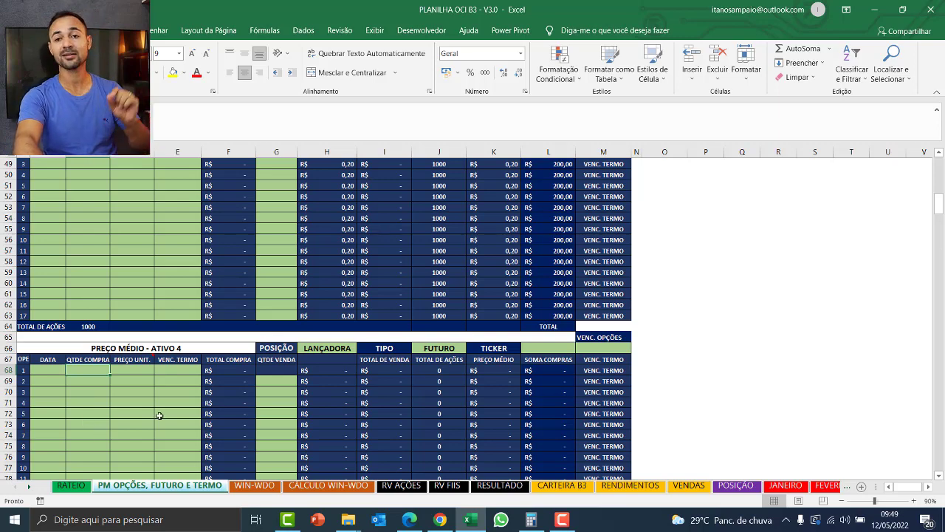
# Step: Enter 15/01/2021 as the date of the third operation of Ativo 2
pyautogui.scroll(4, 303, 446)
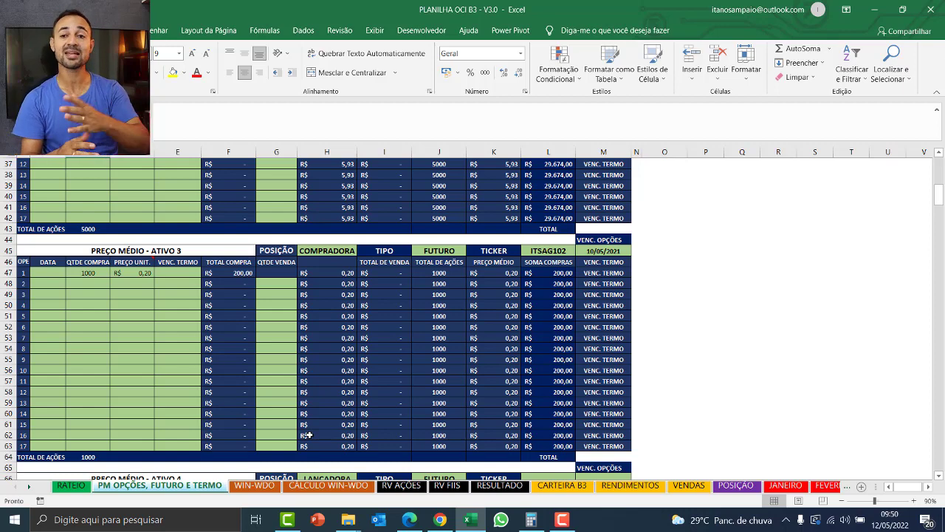
pyautogui.scroll(7, 307, 434)
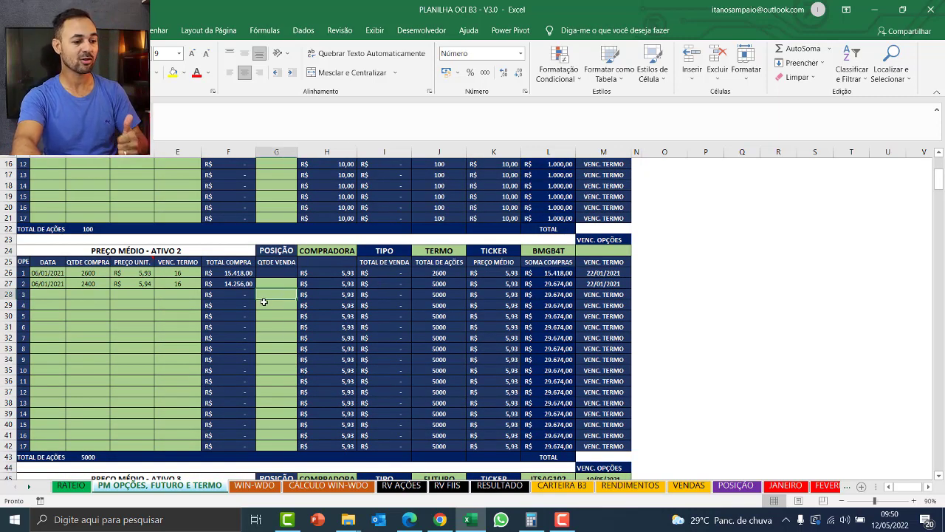
pyautogui.click(45, 295)
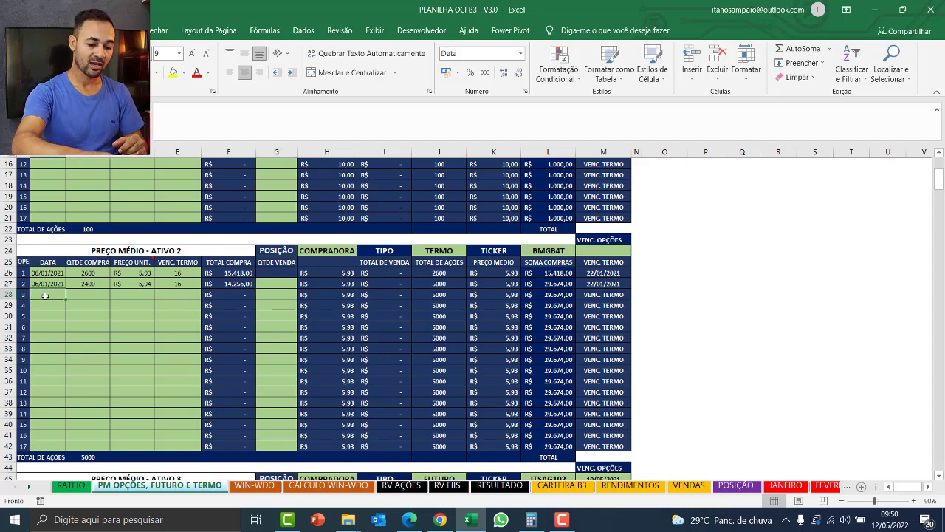
pyautogui.write('15/01/21')
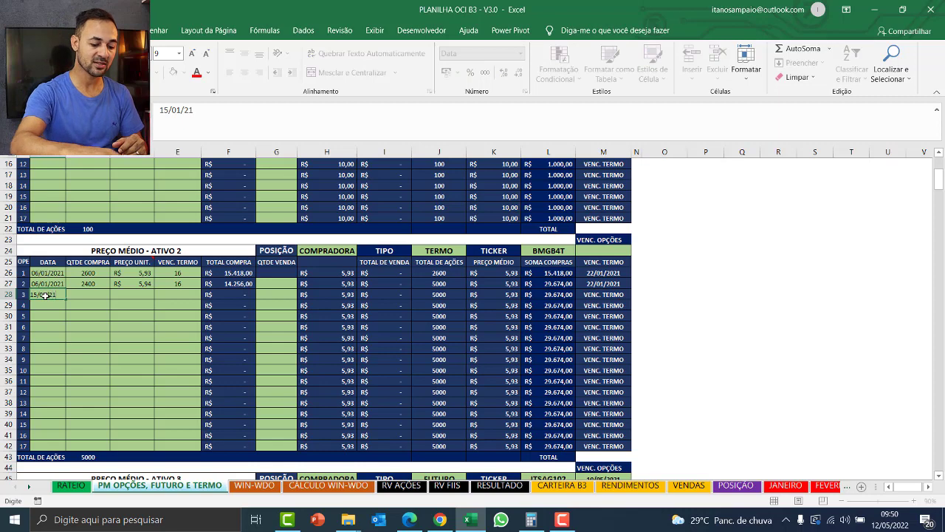
pyautogui.press('Return')
# Step: Enter a sale quantity of 5000 in the third operation of Ativo 2
pyautogui.click(595, 285)
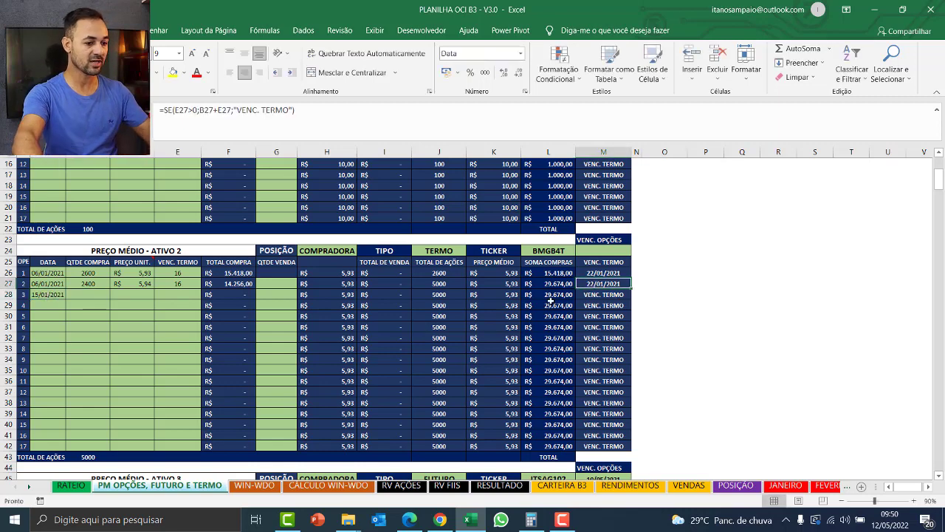
pyautogui.click(40, 295)
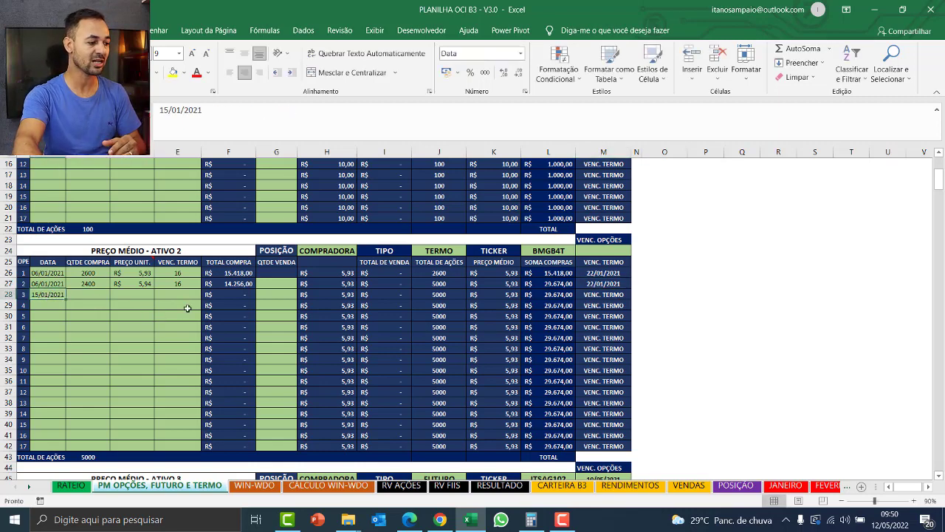
pyautogui.click(266, 296)
pyautogui.write('5000')
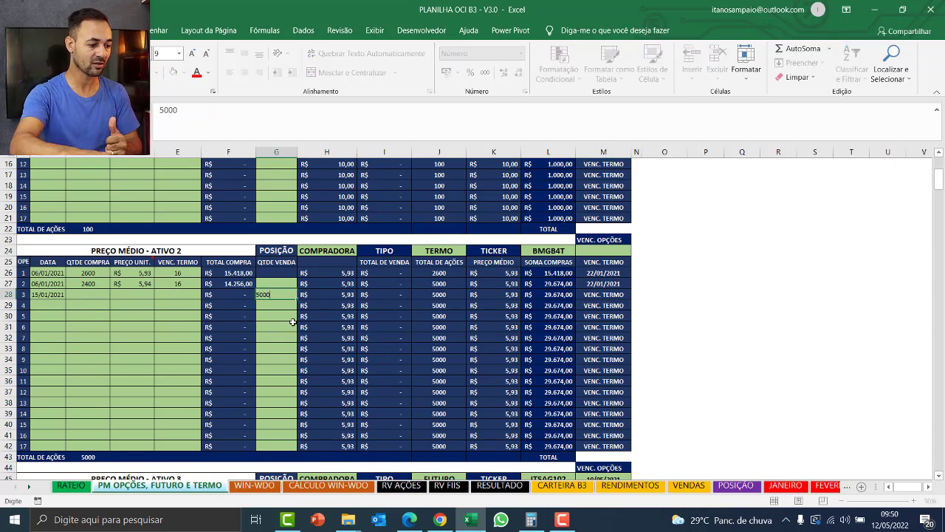
pyautogui.press('Return')
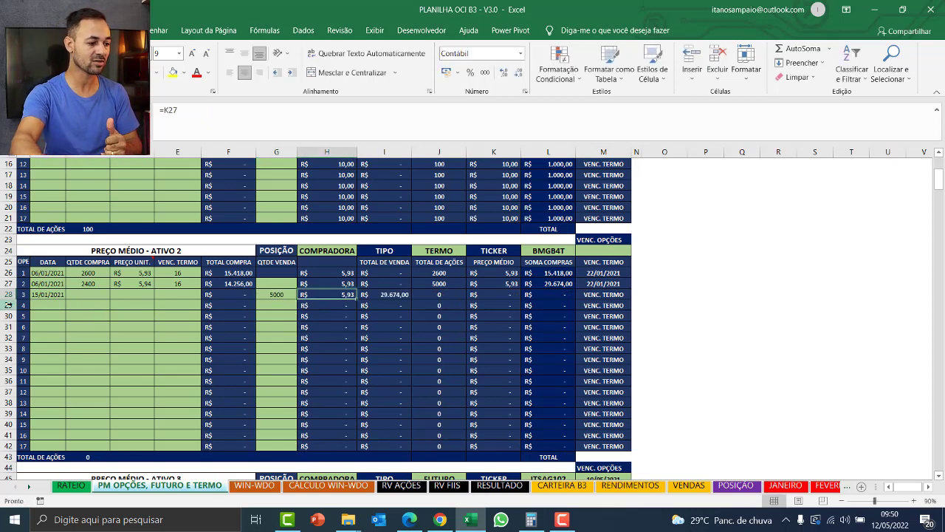
# Step: Copy the sale quantity and average price of Ativo 2's third operation as values into QTDE and PREÇO COMPRA of JANEIRO's first MERCADO A TERMO row
pyautogui.moveTo(277, 295); pyautogui.dragTo(322, 294)
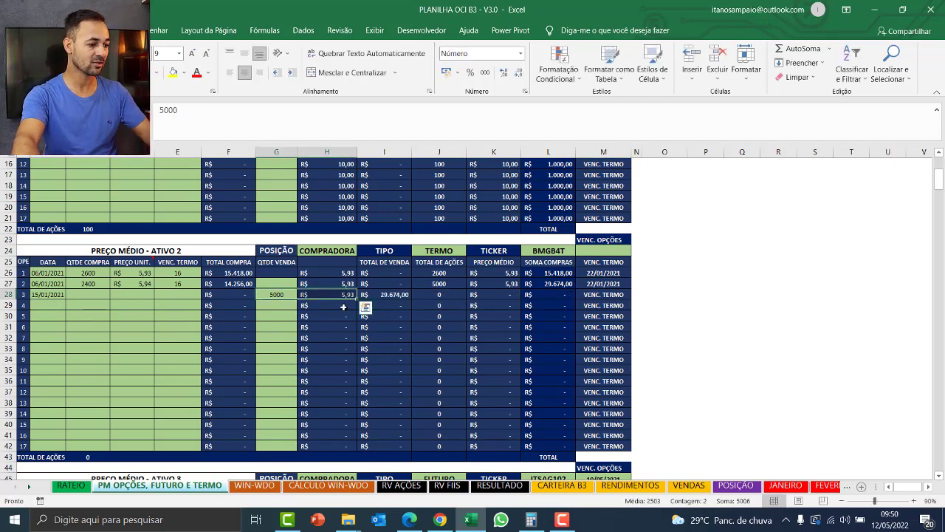
pyautogui.hotkey('ctrl', 'c')
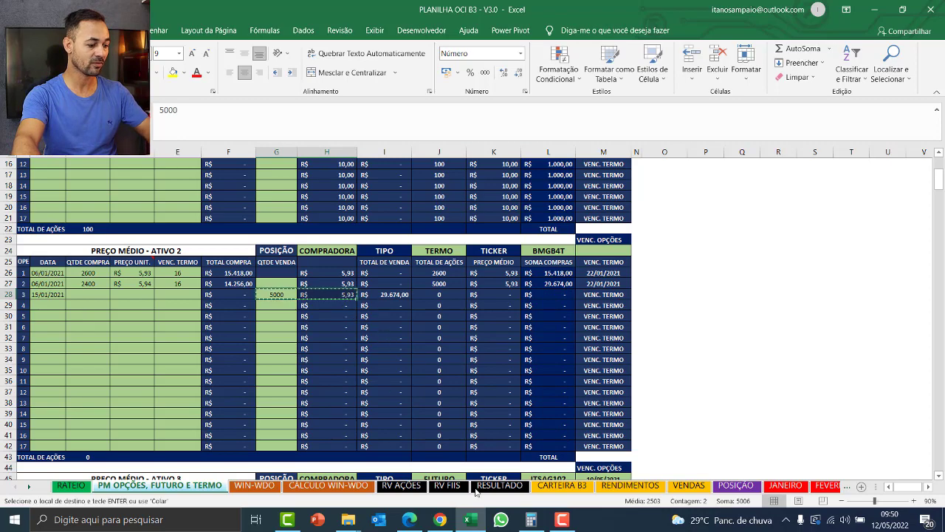
pyautogui.click(775, 487)
pyautogui.scroll(-15, 289, 402)
pyautogui.scroll(-5, 290, 402)
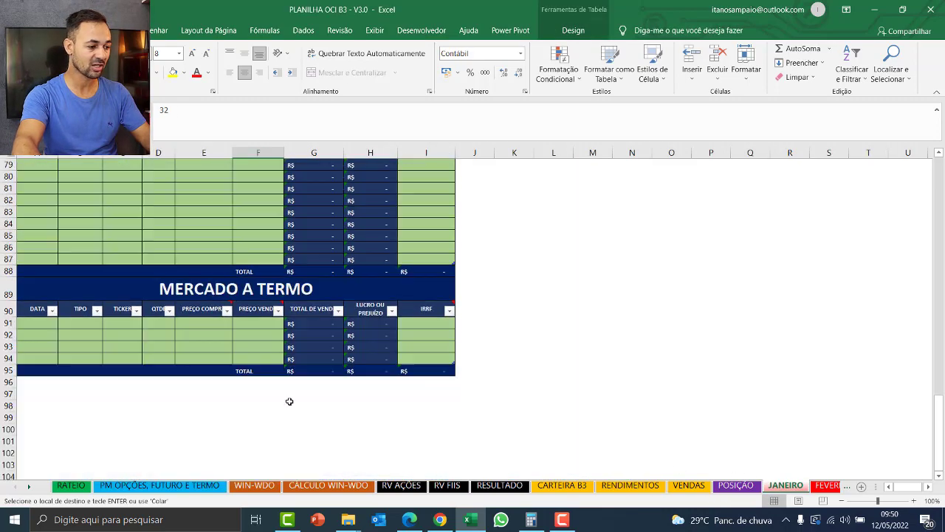
pyautogui.scroll(3, 289, 399)
pyautogui.scroll(-4, 289, 399)
pyautogui.click(153, 288)
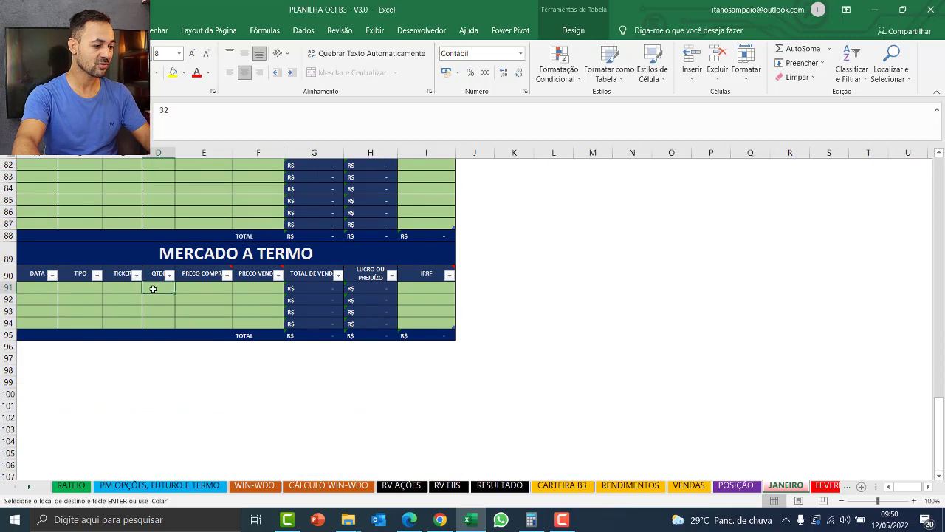
pyautogui.rightClick(153, 288)
pyautogui.click(197, 248)
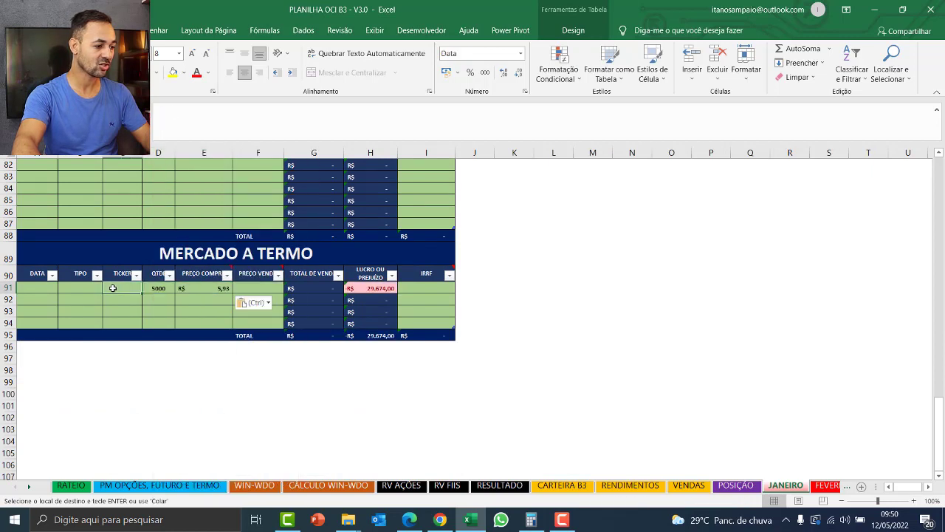
# Step: Enter the ticker BMBG4T and the date 15/01/2021 in the first MERCADO A TERMO row
pyautogui.click(112, 287)
pyautogui.write('BMBG4')
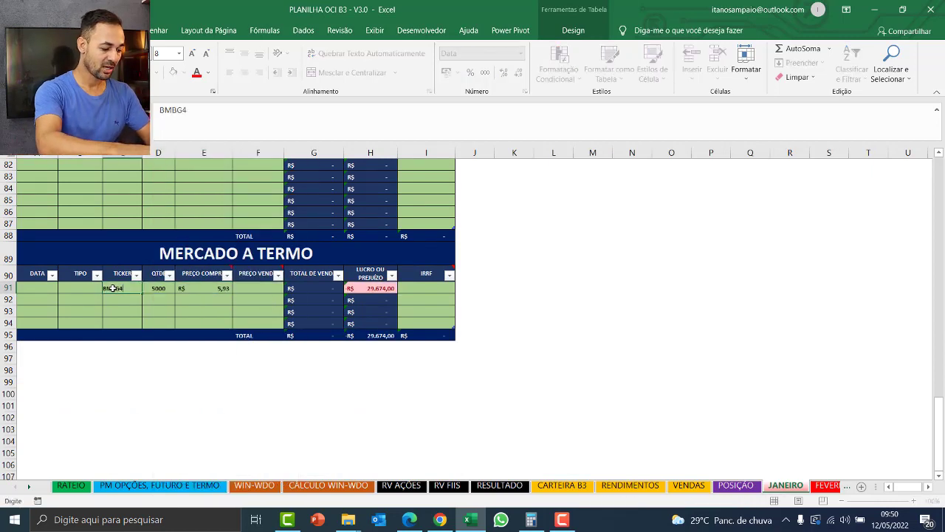
pyautogui.write('T')
pyautogui.click(45, 290)
pyautogui.write('15')
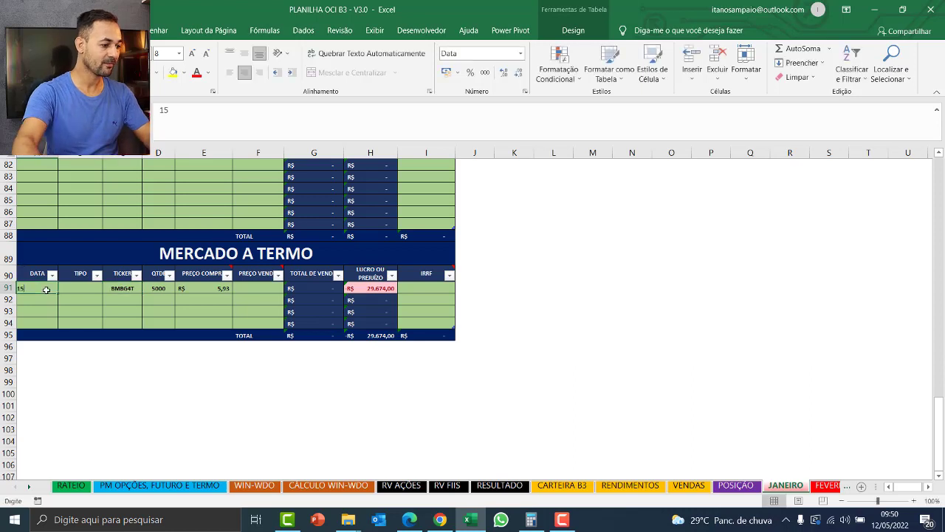
pyautogui.write('/01/2021')
pyautogui.press('Tab')
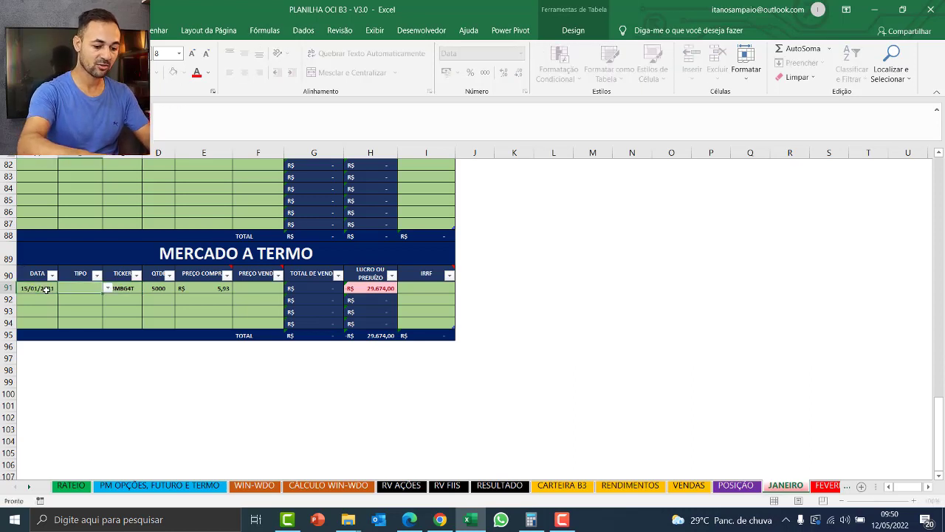
# Step: Set the operation type to SWING TRADE and the sale price to 6 in the BMBG4T row
pyautogui.click(108, 288)
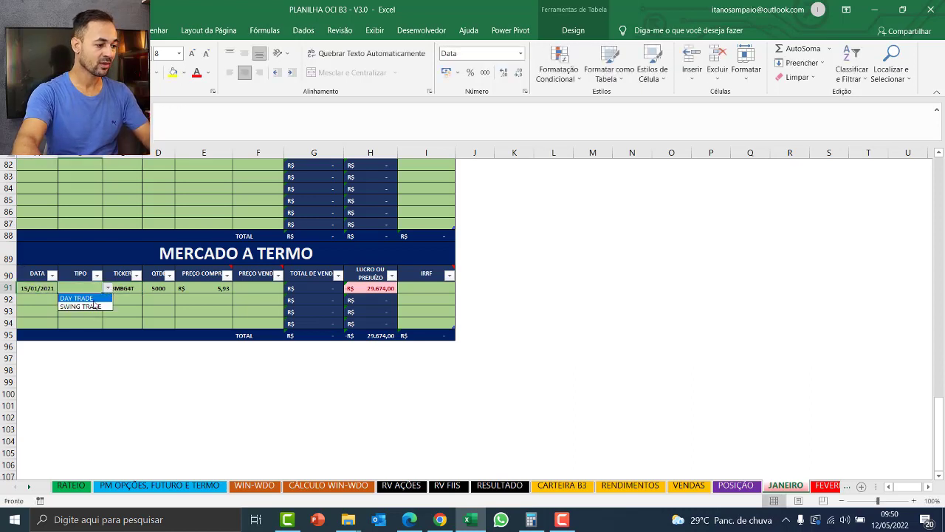
pyautogui.click(93, 306)
pyautogui.click(257, 286)
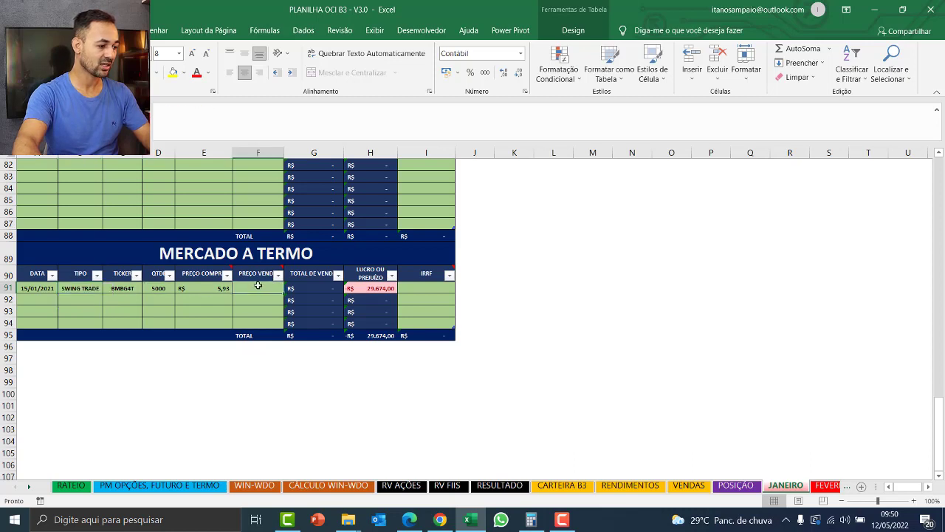
pyautogui.write('6')
pyautogui.press('Return')
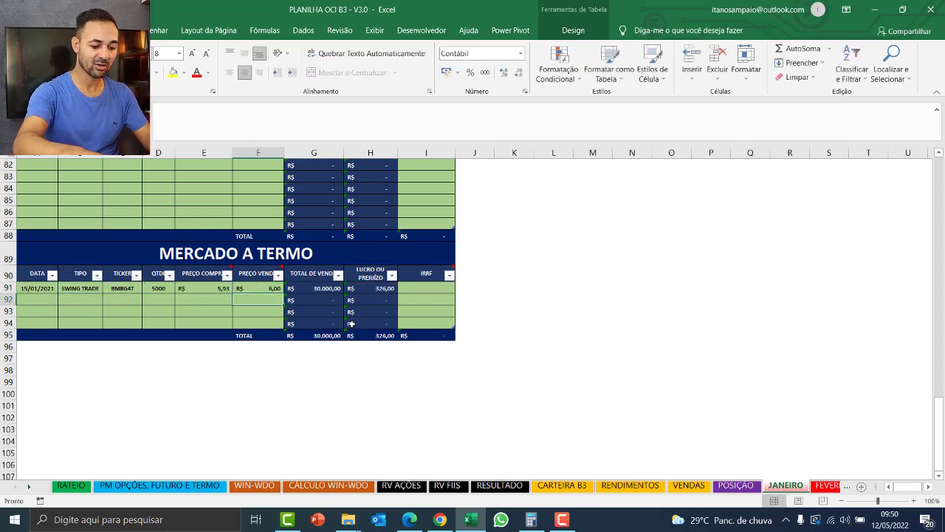
# Step: Check the profit or loss of the BMBG4T sale and the term expiry of Ativo 2's second operation in the PM OPÇÕES, FUTURO E TERMO sheet
pyautogui.click(378, 283)
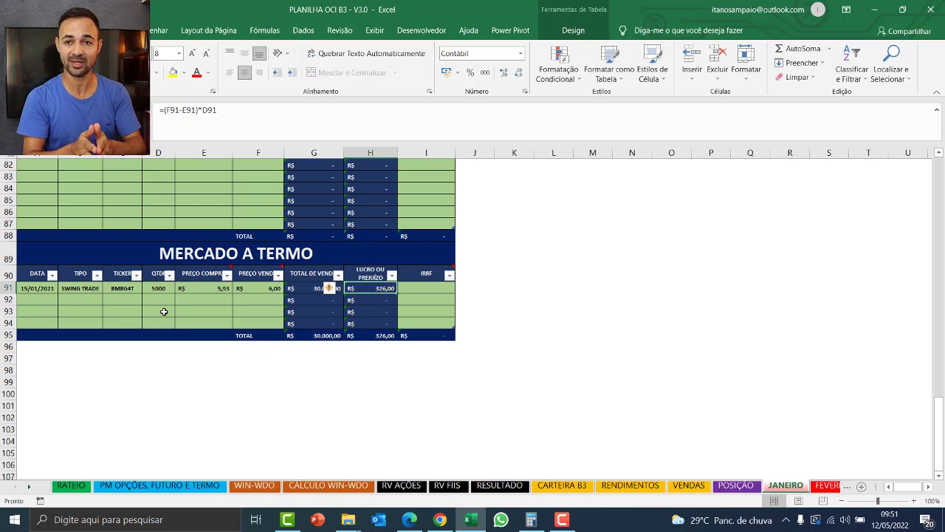
pyautogui.click(160, 485)
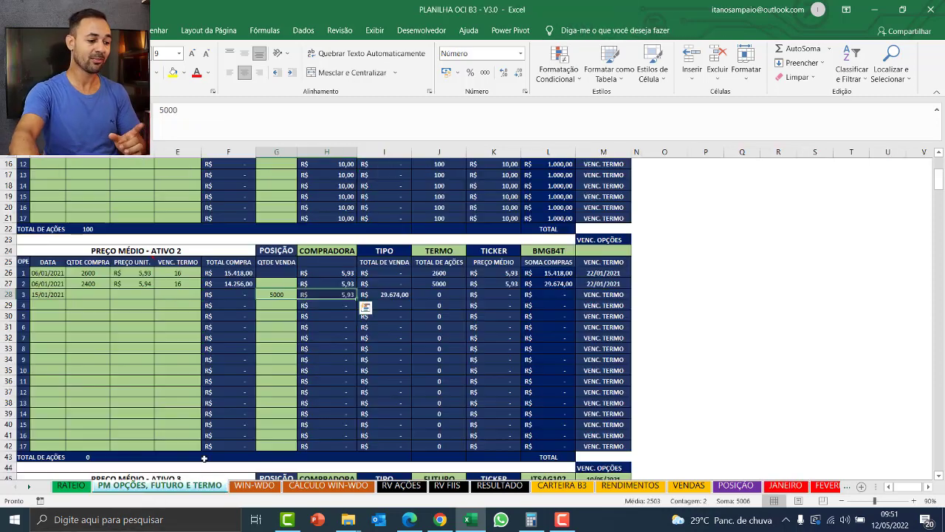
pyautogui.click(597, 282)
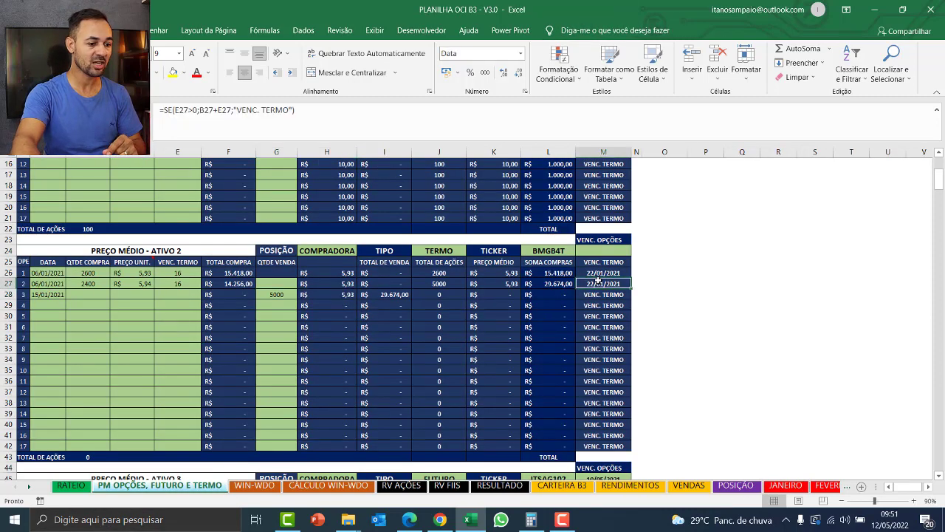